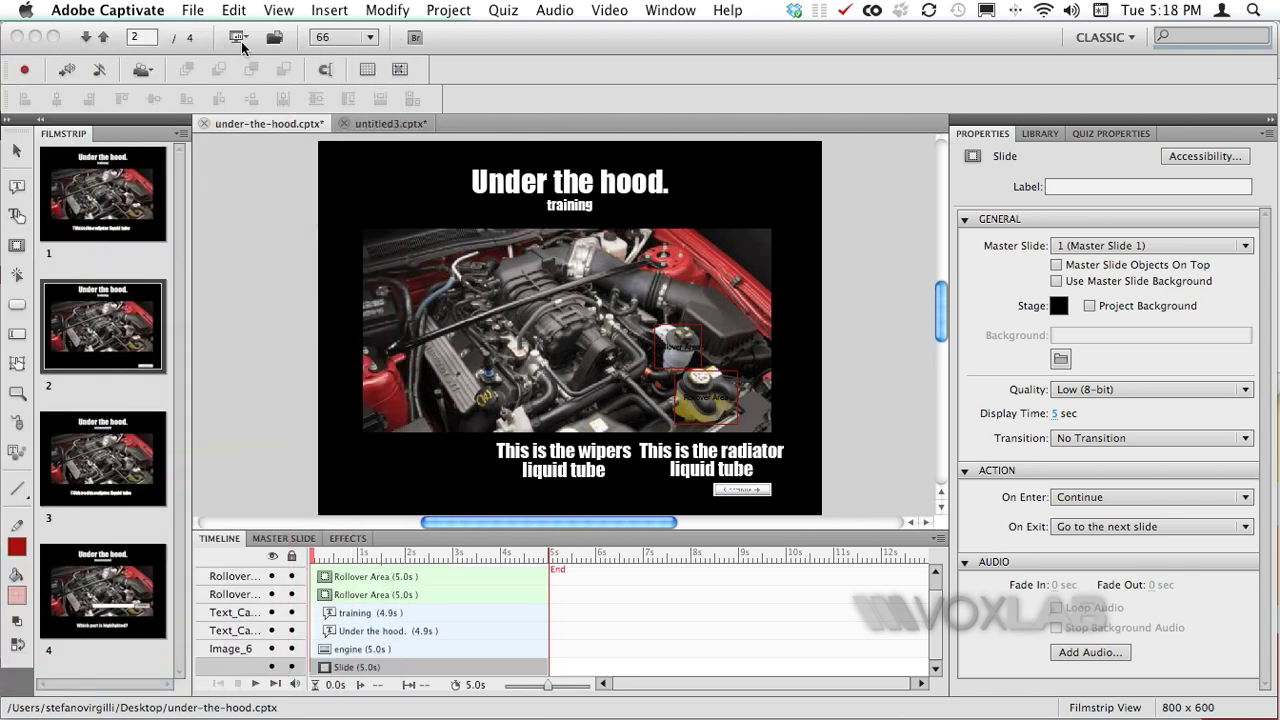
- Preview the under-the-hood project from slide 2, test both rollover areas and the Continue button, and close the preview
click(241, 41)
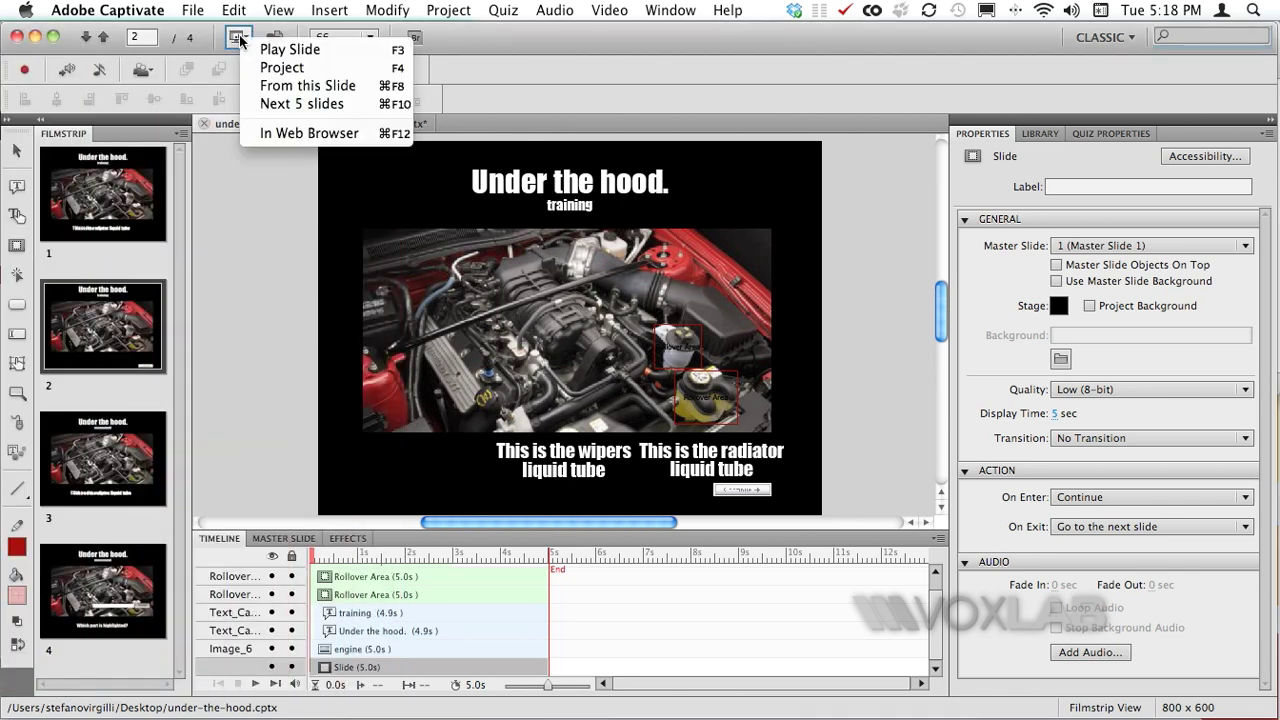
click(369, 87)
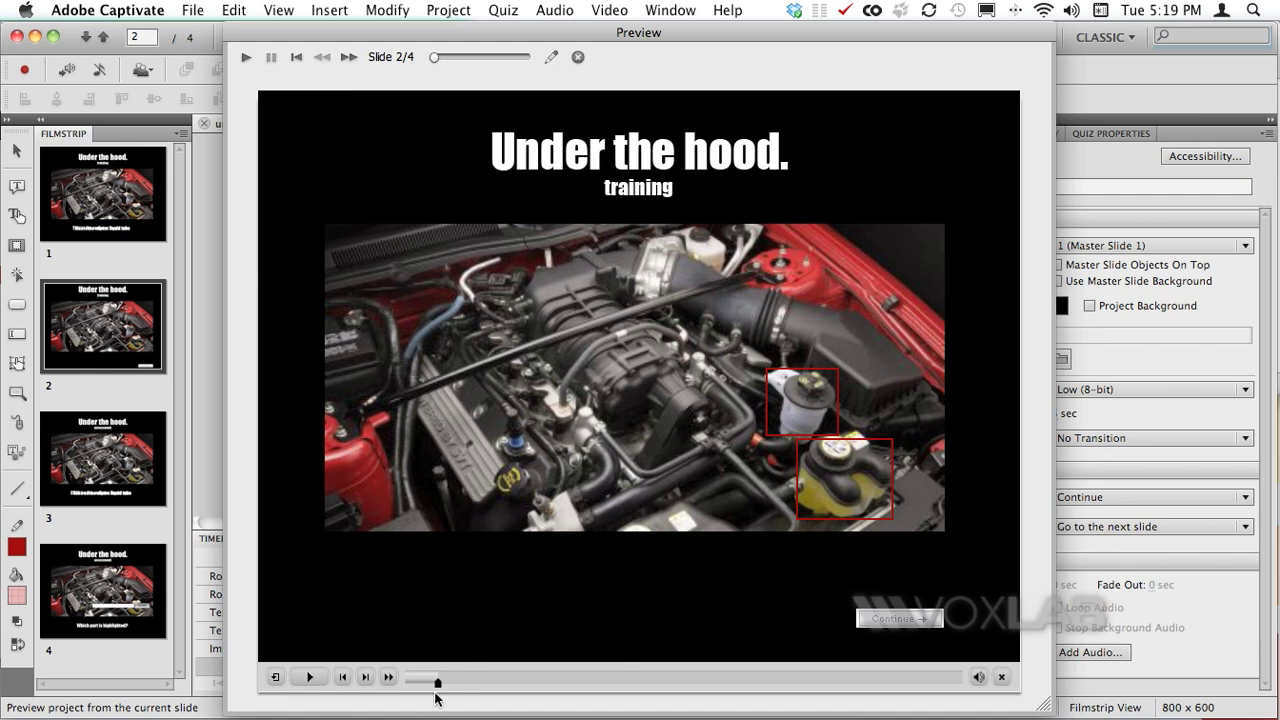
mouse_move(835, 482)
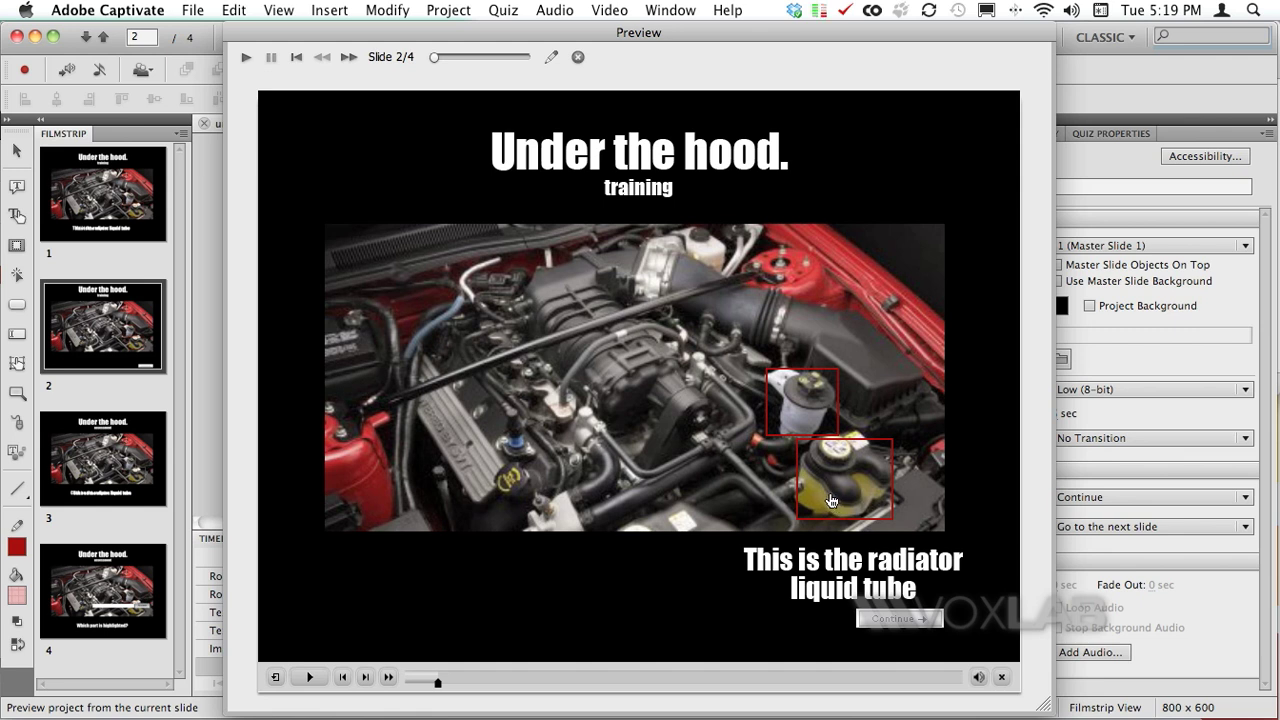
mouse_move(806, 395)
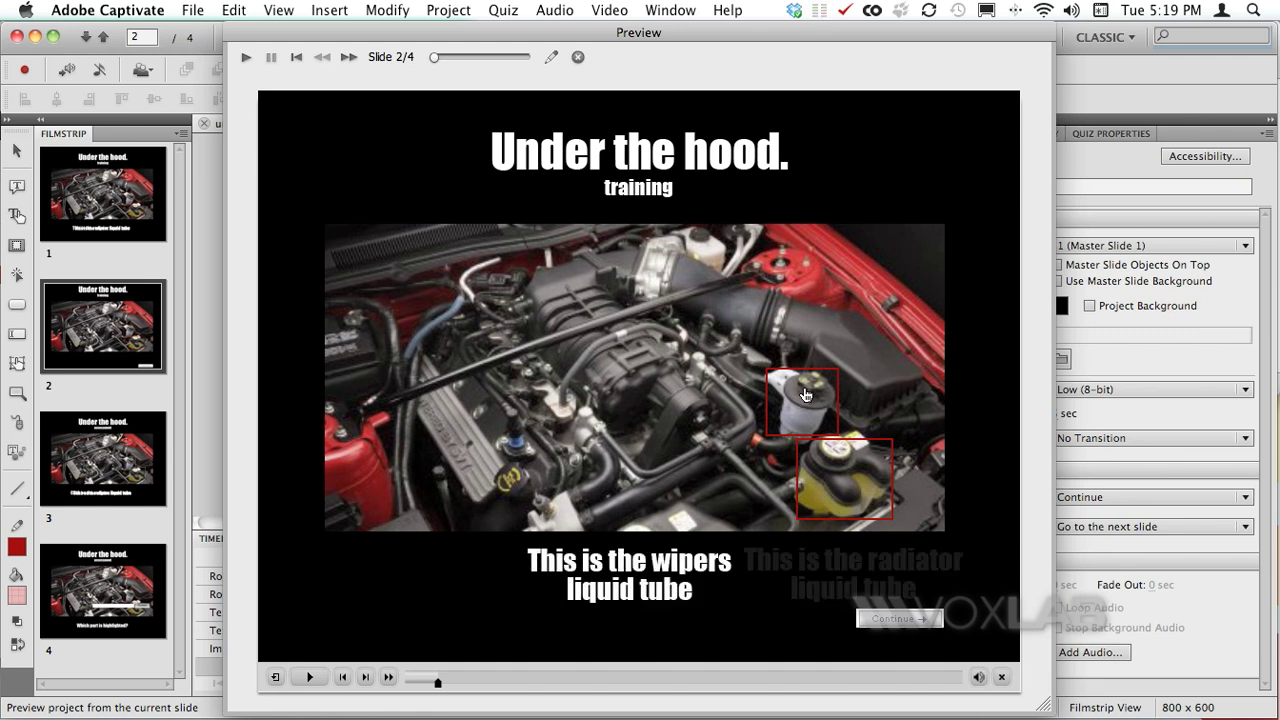
click(902, 620)
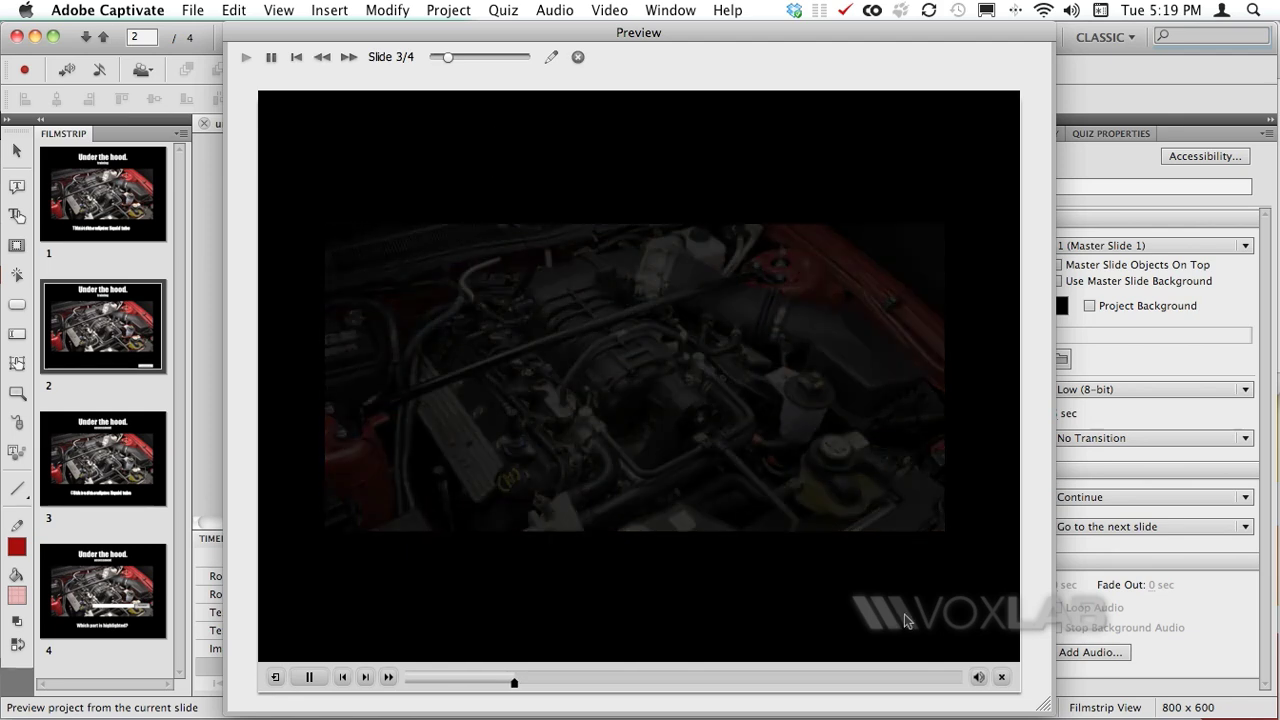
click(1001, 677)
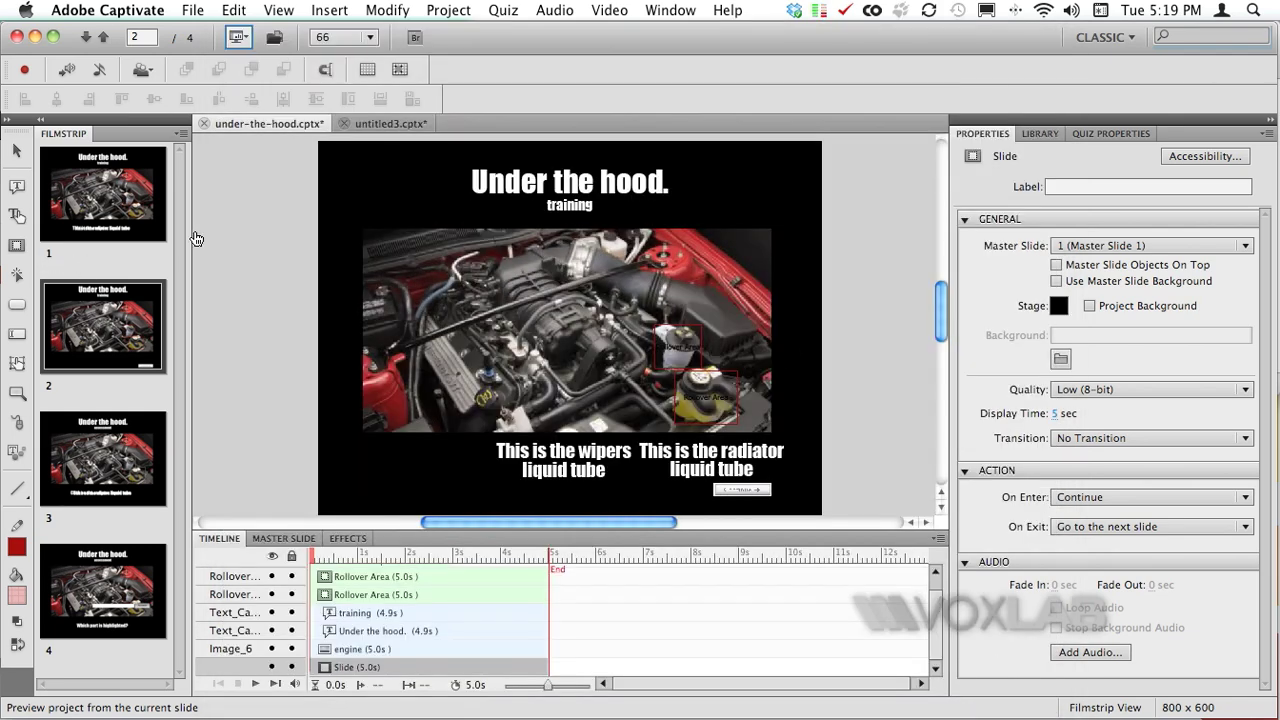
- Switch to the untitled3.cptx project and delete the Training caption and the highlight box from slide 1
click(364, 123)
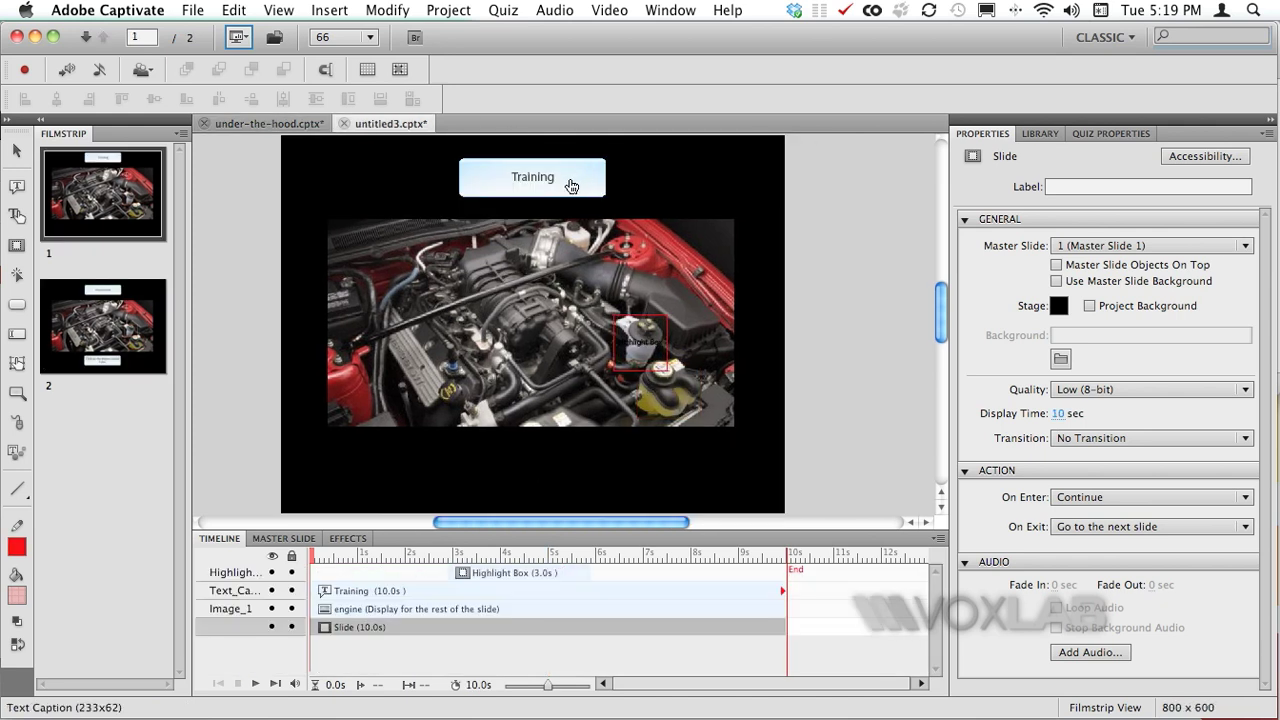
click(567, 184)
key(Delete)
key(Tab)
key(Delete)
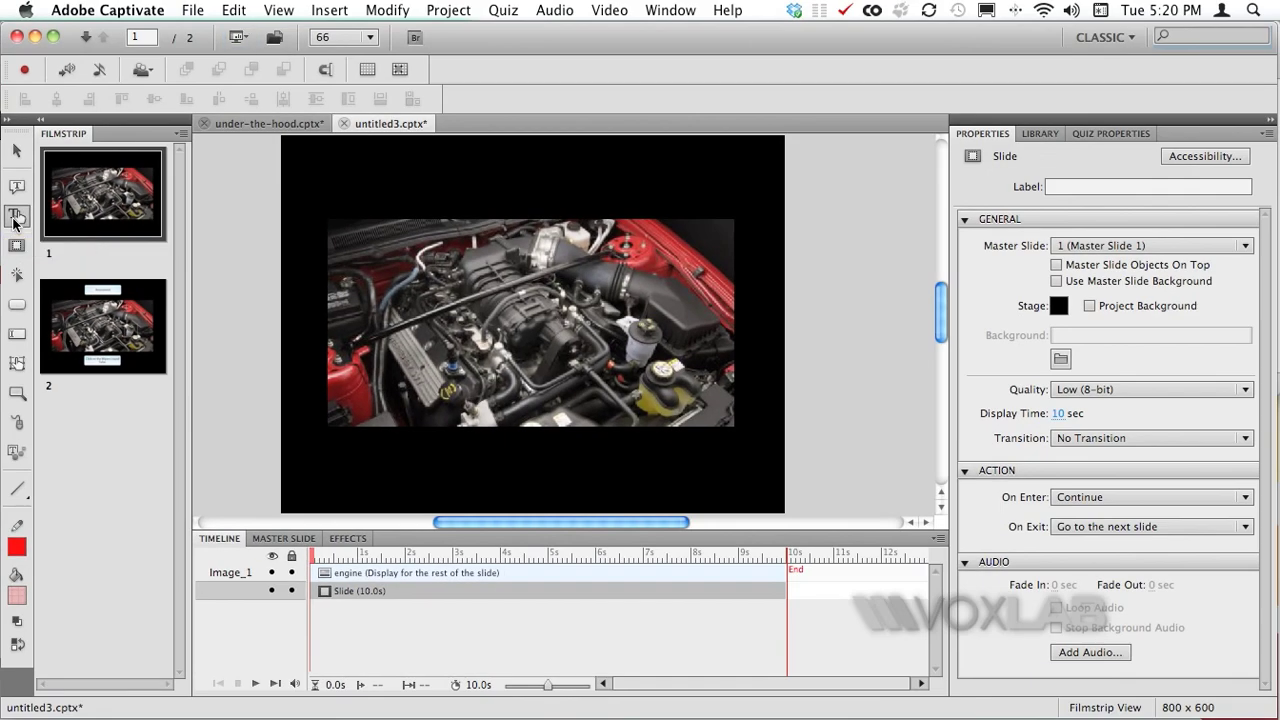
- Insert a rollover caption, placing its rollover area over the yellow radiator tank and its caption below the engine image
click(70, 225)
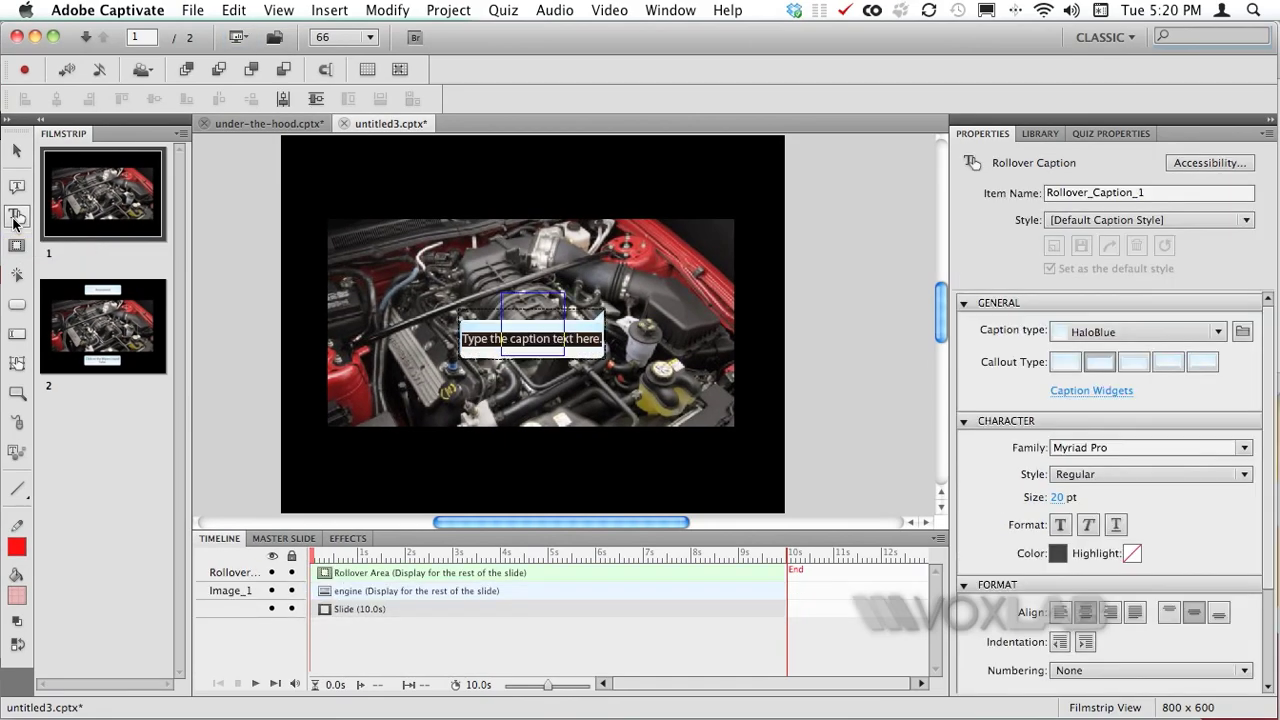
click(541, 298)
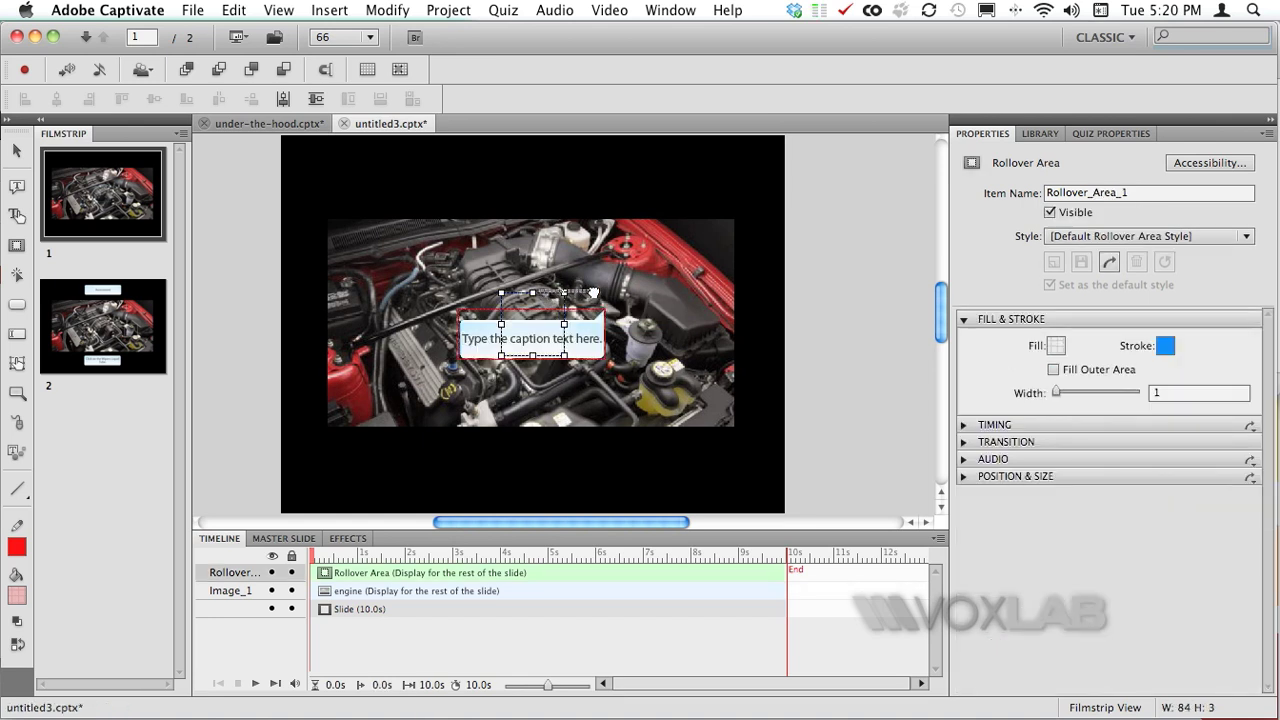
click(546, 301)
click(547, 302)
mouse_move(546, 303)
mouse_down()
mouse_move(600, 318)
mouse_move(674, 366)
mouse_up()
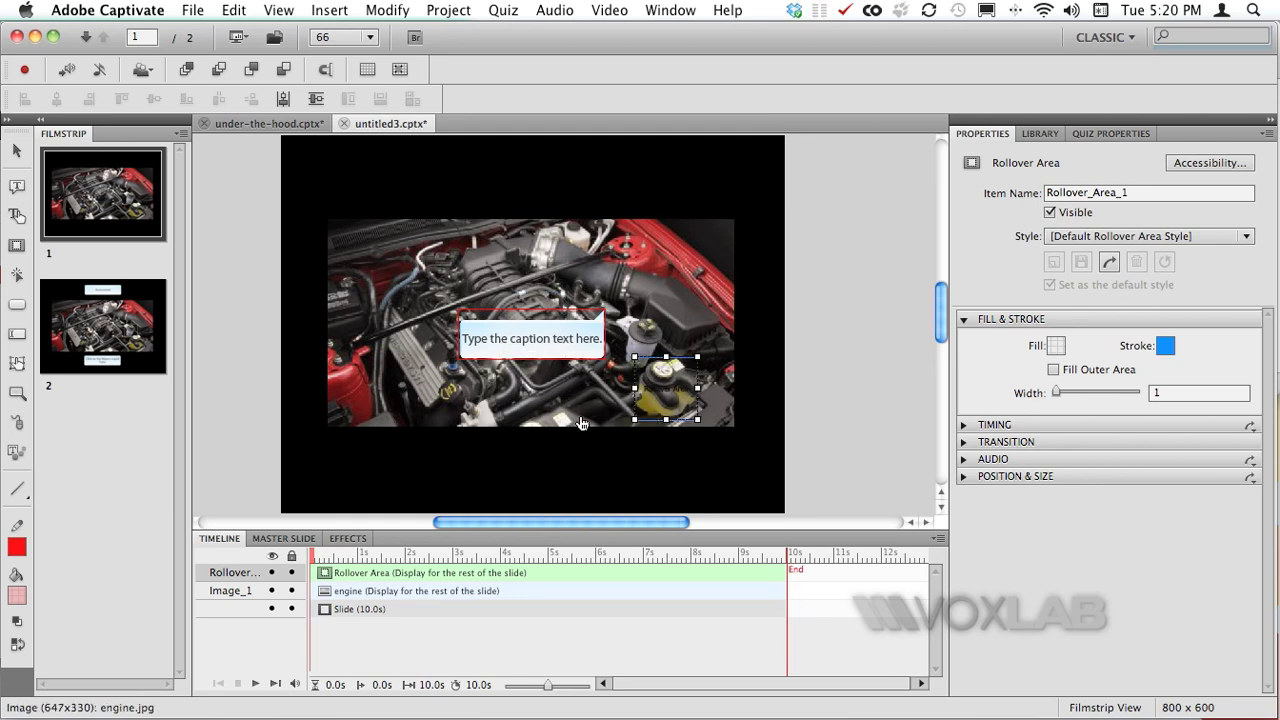
drag(565, 358, 613, 460)
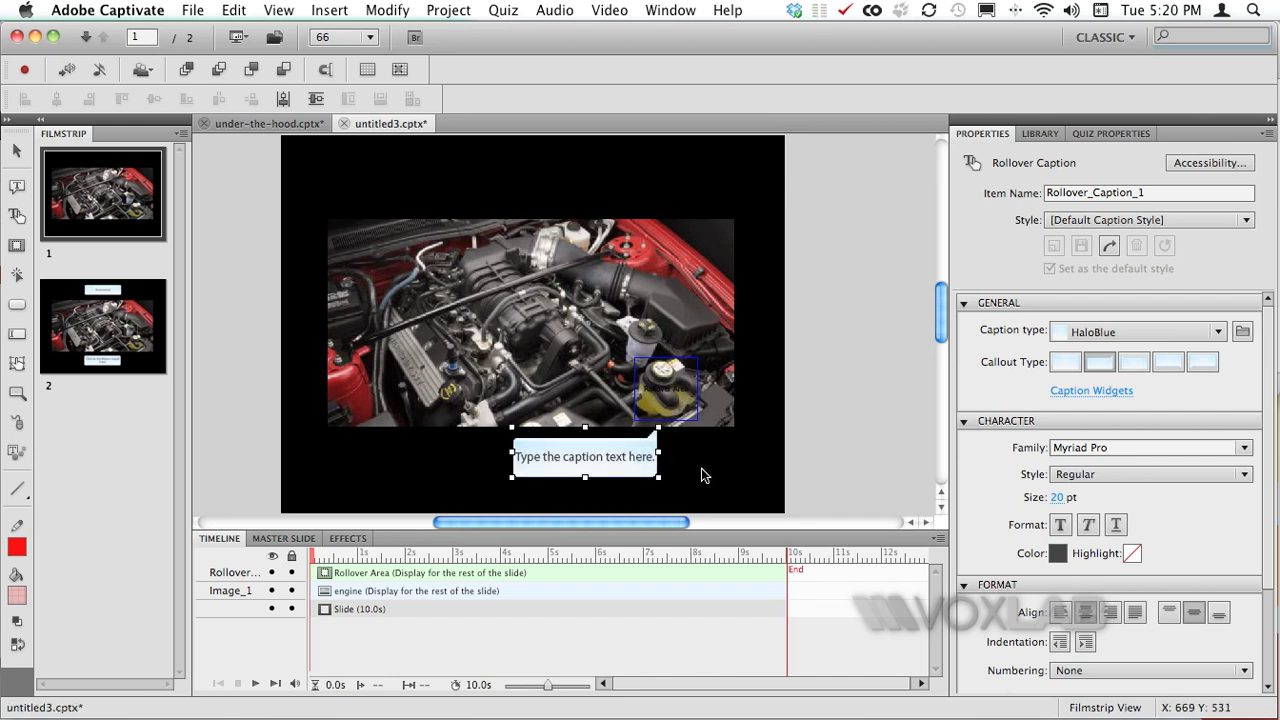
- Resize and adjust the rollover area to fit closely around the yellow radiator tank
click(688, 368)
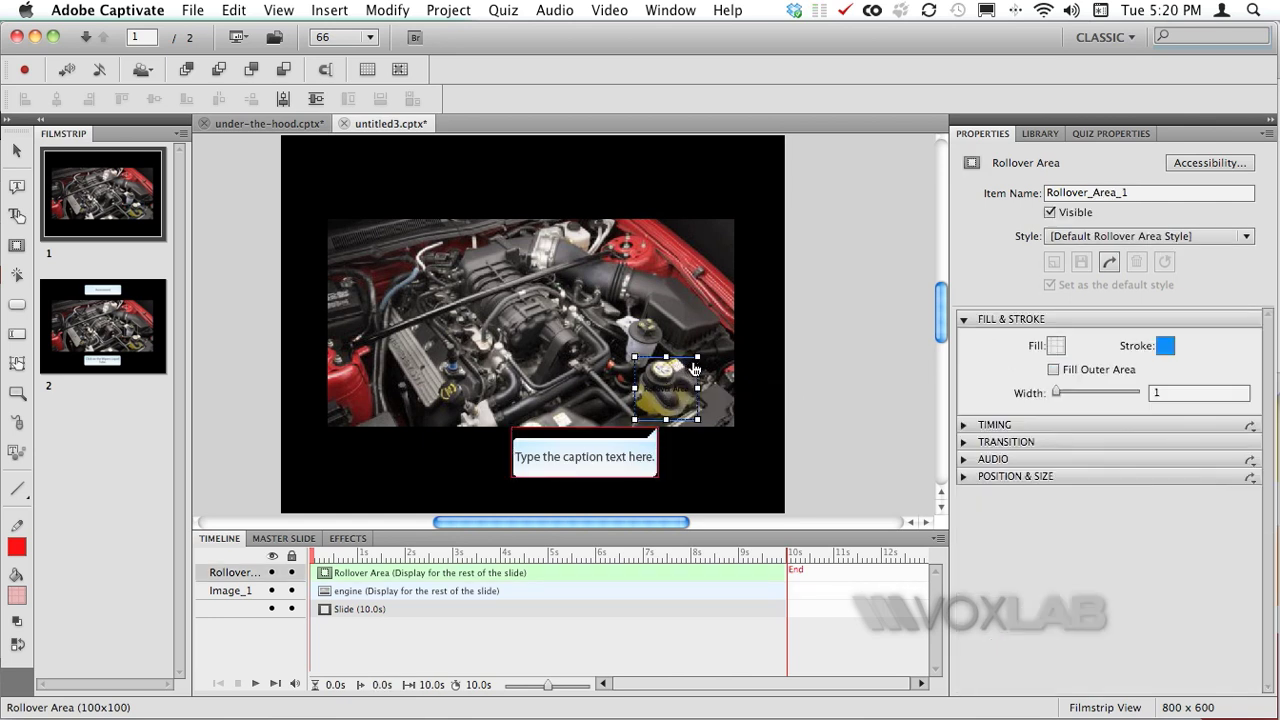
mouse_move(697, 353)
mouse_down()
mouse_move(700, 342)
mouse_move(694, 358)
mouse_up()
drag(663, 420, 676, 398)
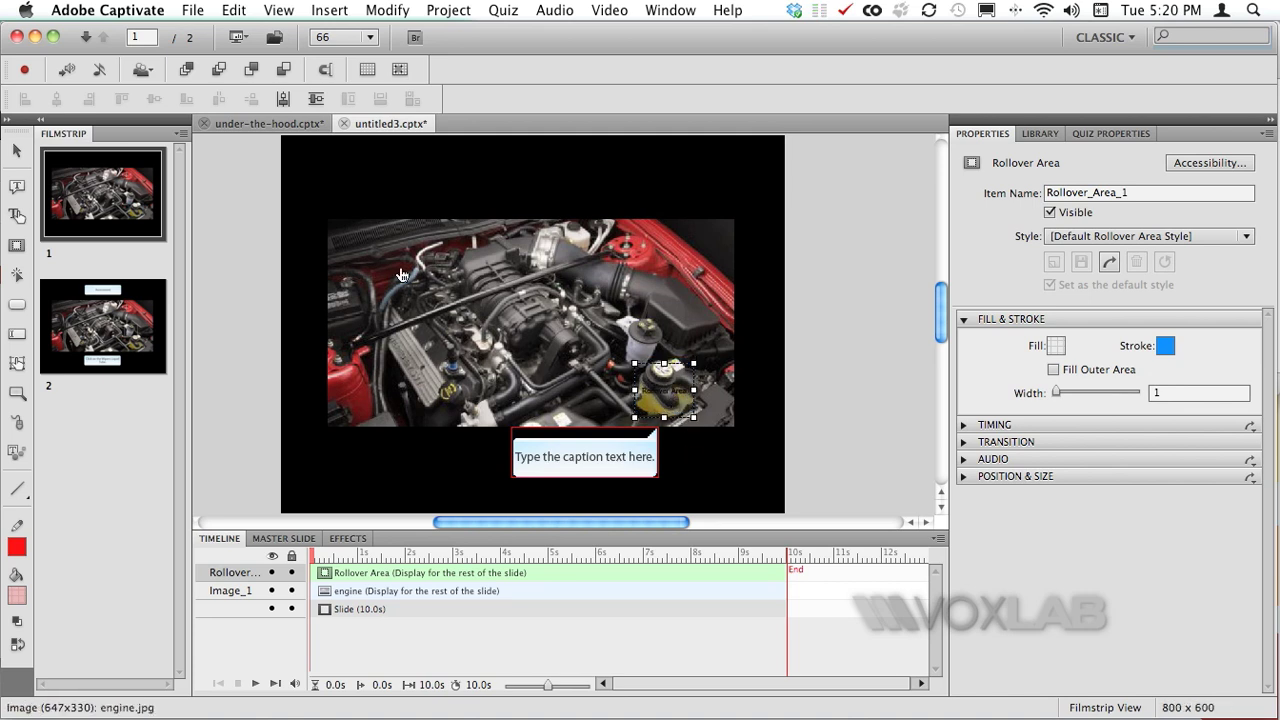
- Preview the project from slide 1, check the rollover caption on the radiator tank, and close the preview
click(237, 43)
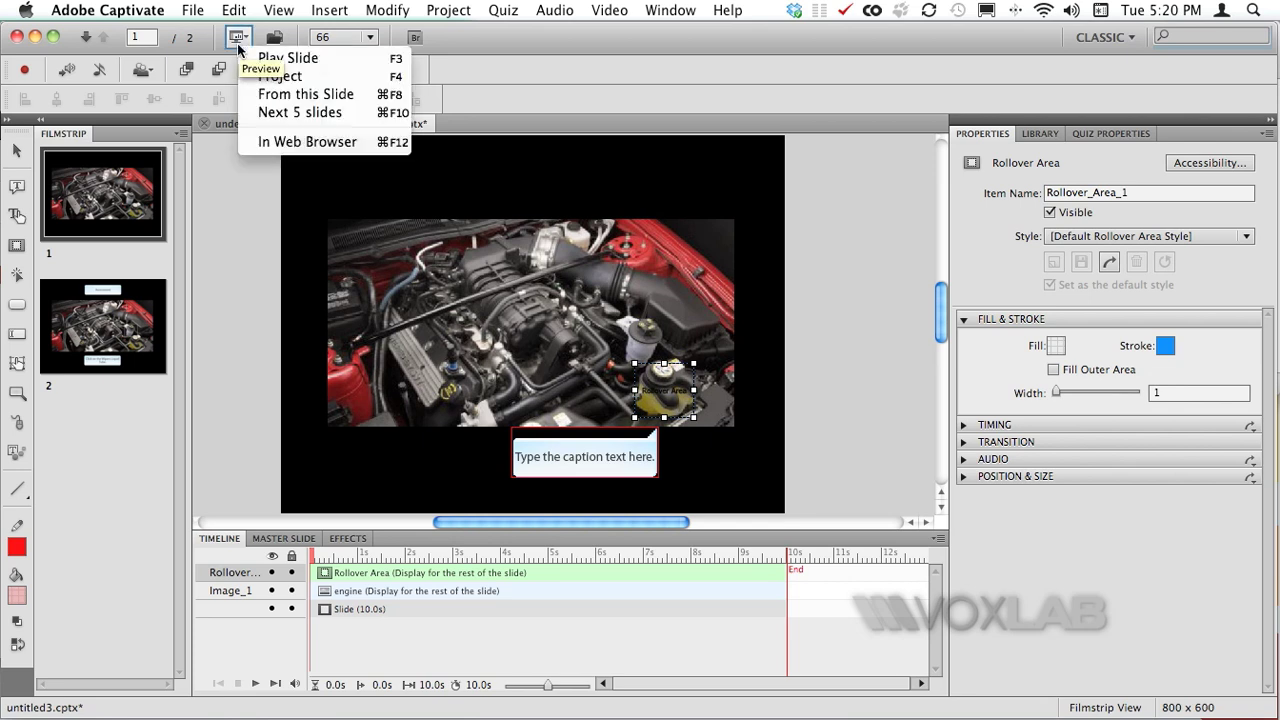
click(330, 95)
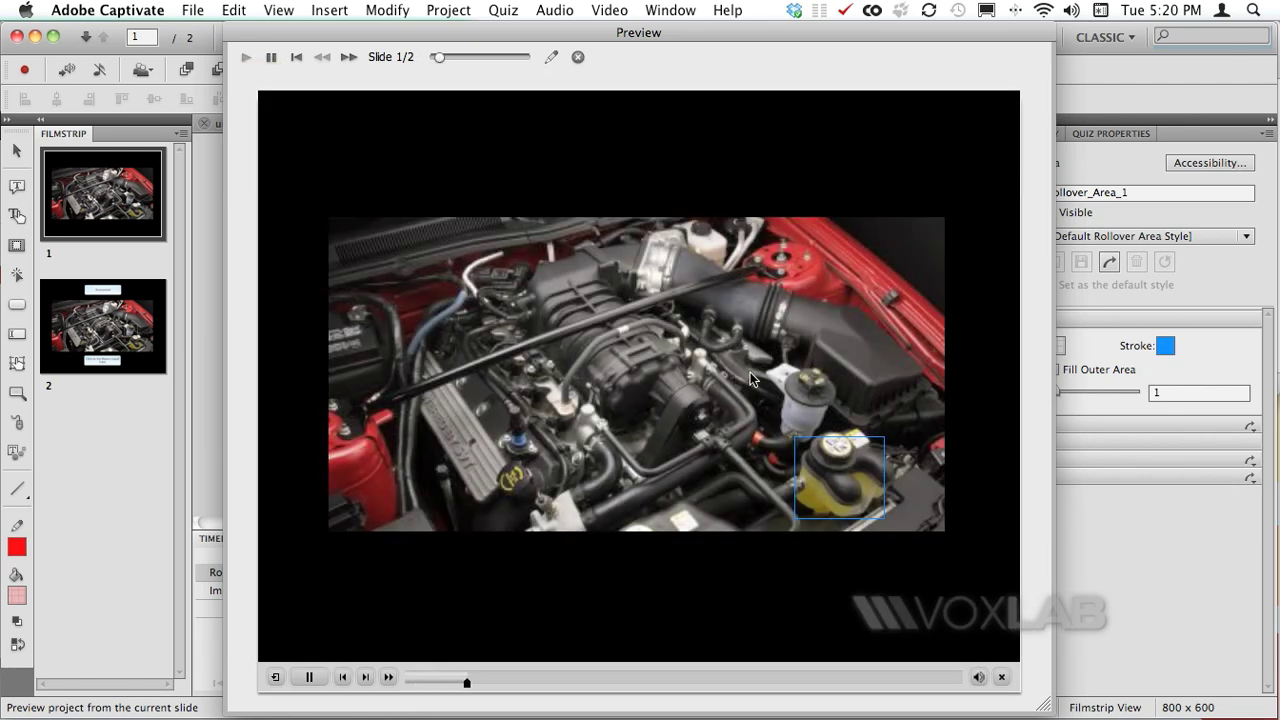
mouse_move(838, 467)
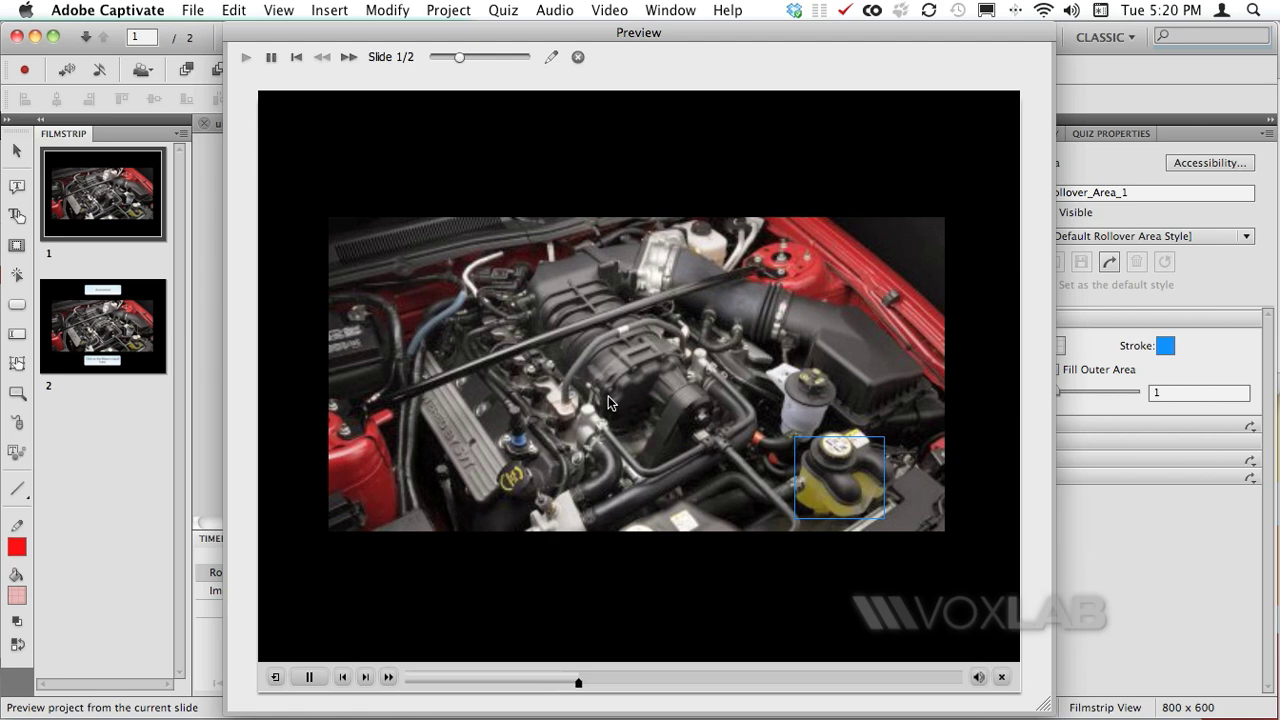
mouse_move(795, 437)
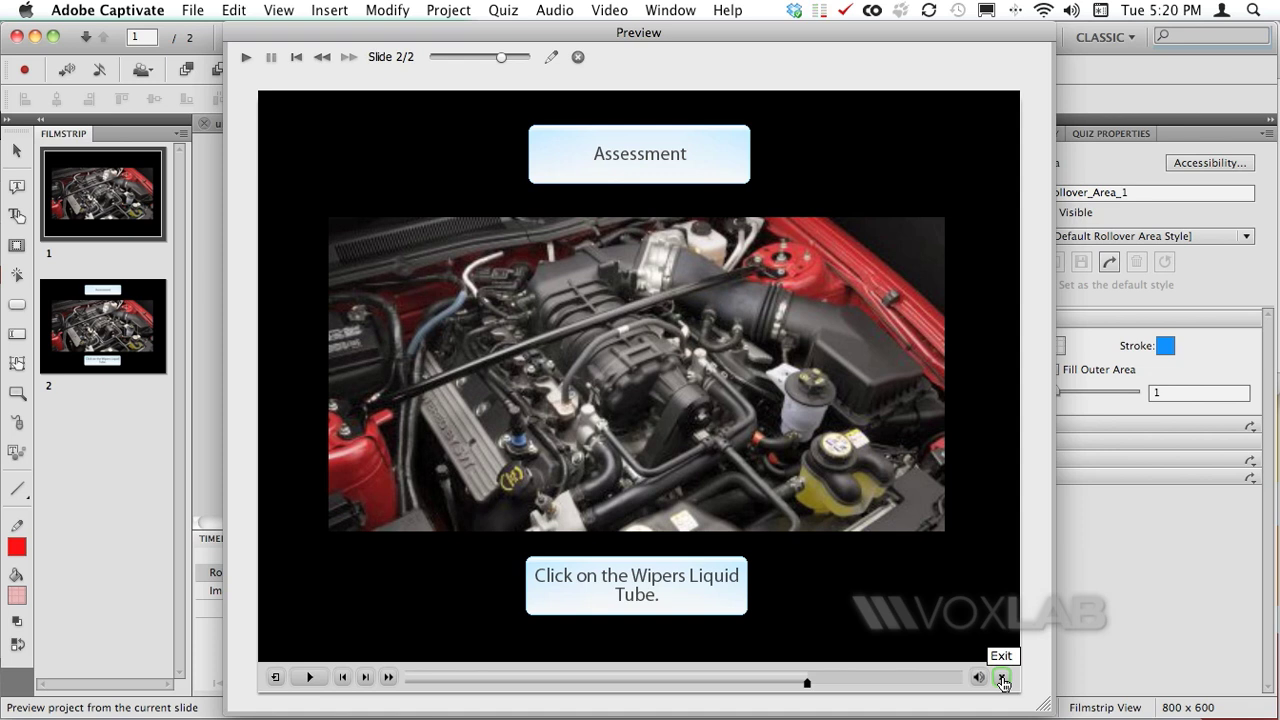
click(1002, 679)
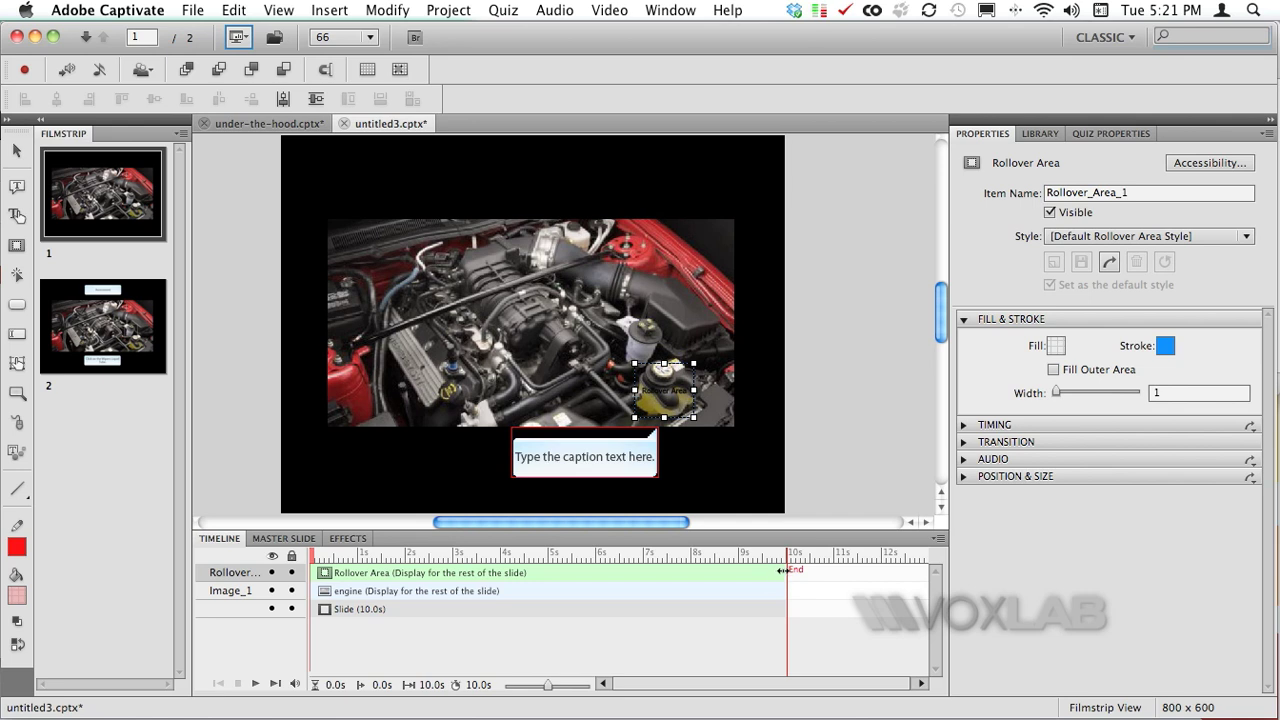
- Shorten the rollover area, the engine image and slide 1 to 5 seconds on the timeline
click(708, 588)
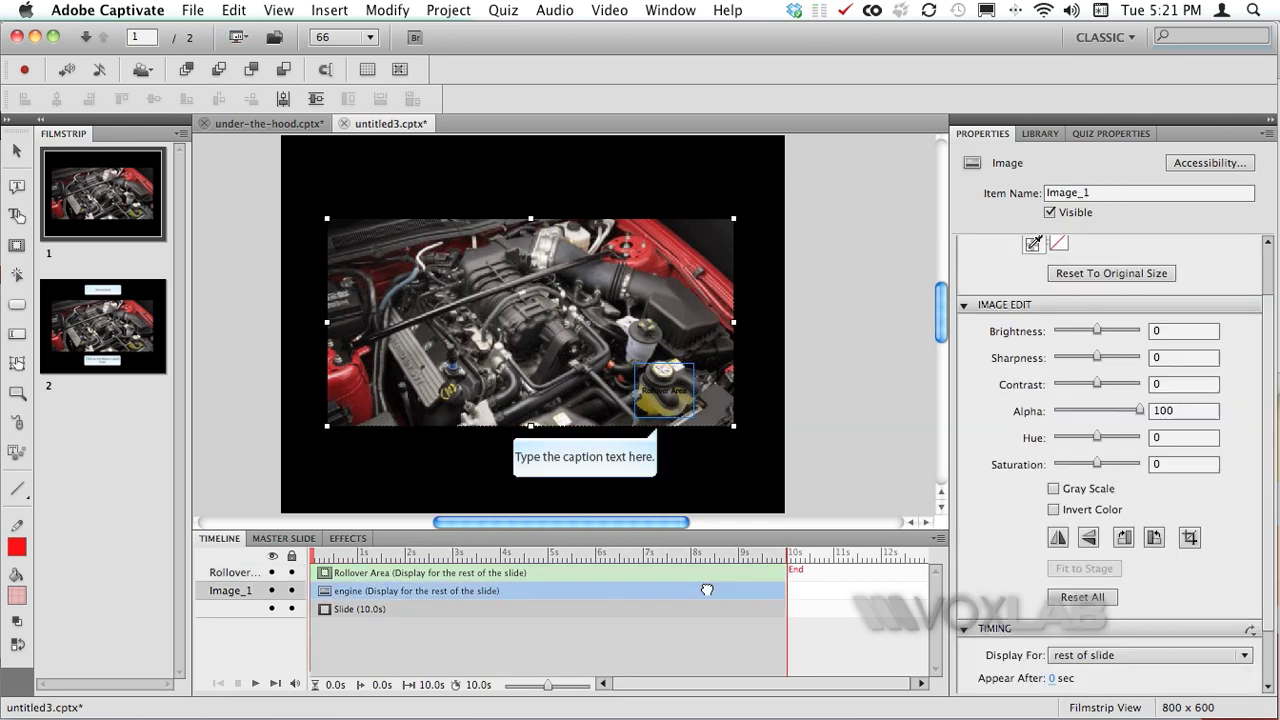
click(680, 574)
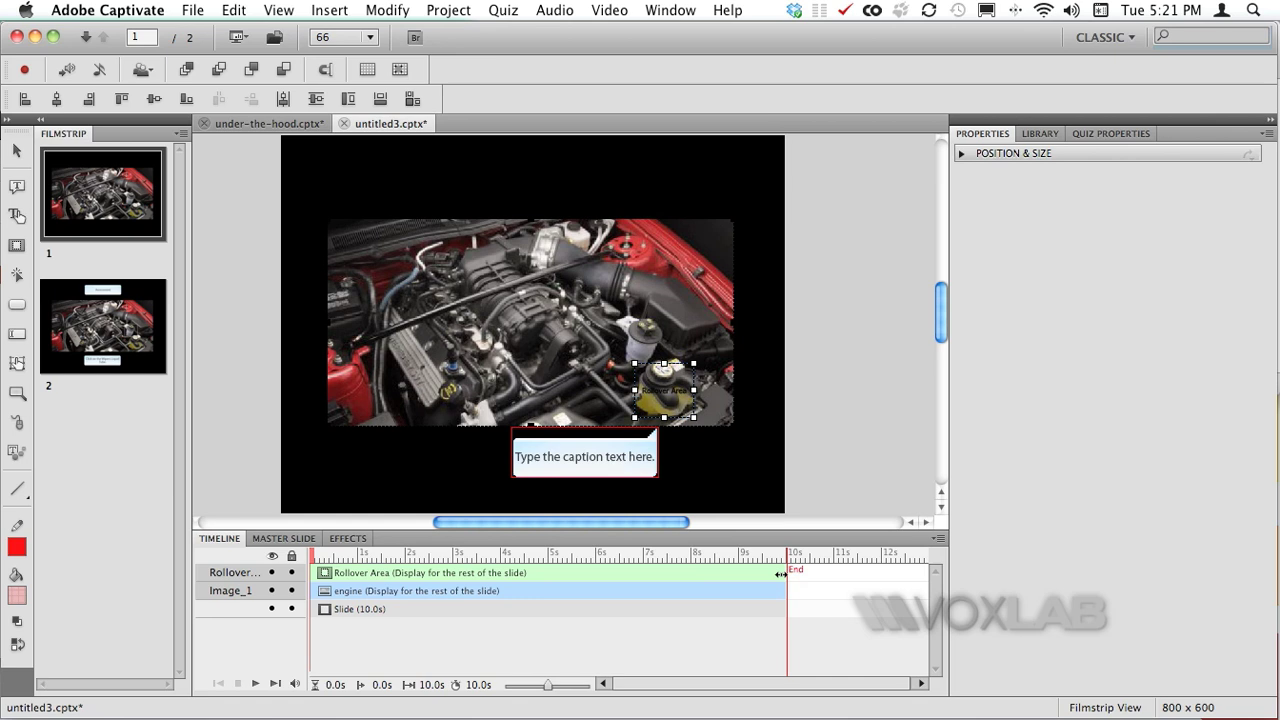
drag(781, 574, 545, 573)
drag(782, 608, 545, 617)
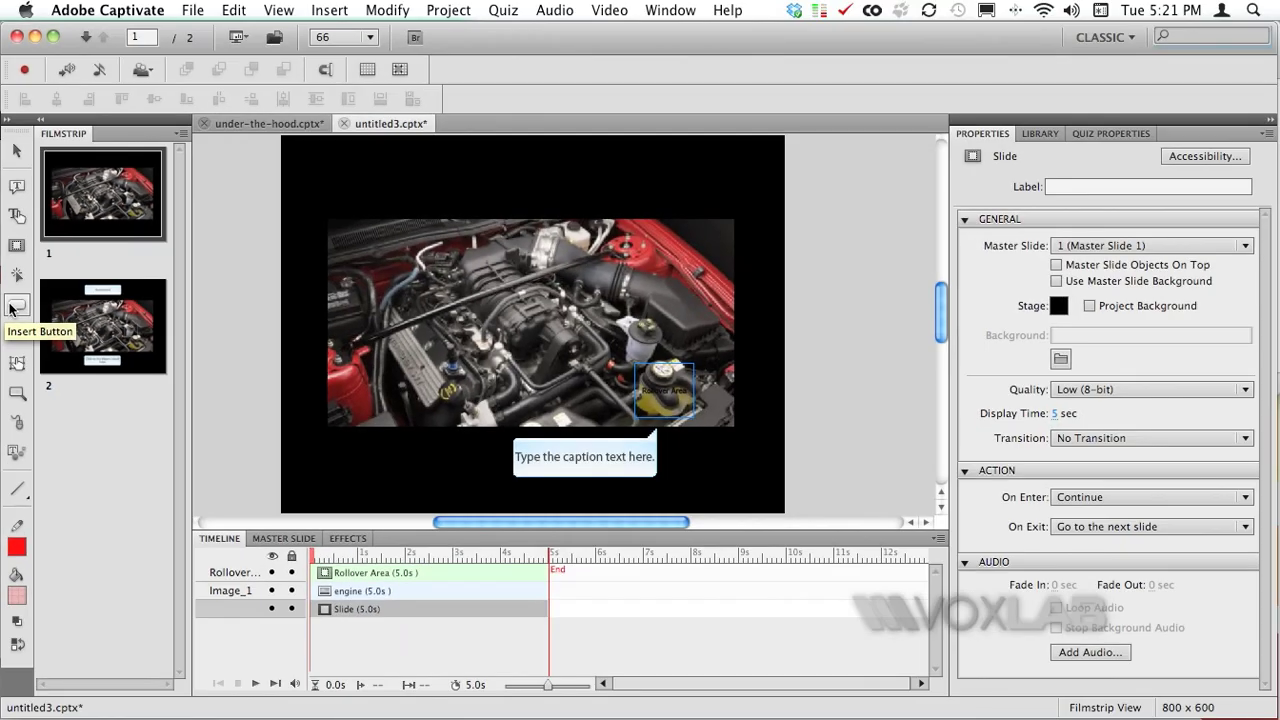
- Insert an image button with the continue_bluesmall (90*20) design and place it in the lower-right corner of slide 1
click(16, 306)
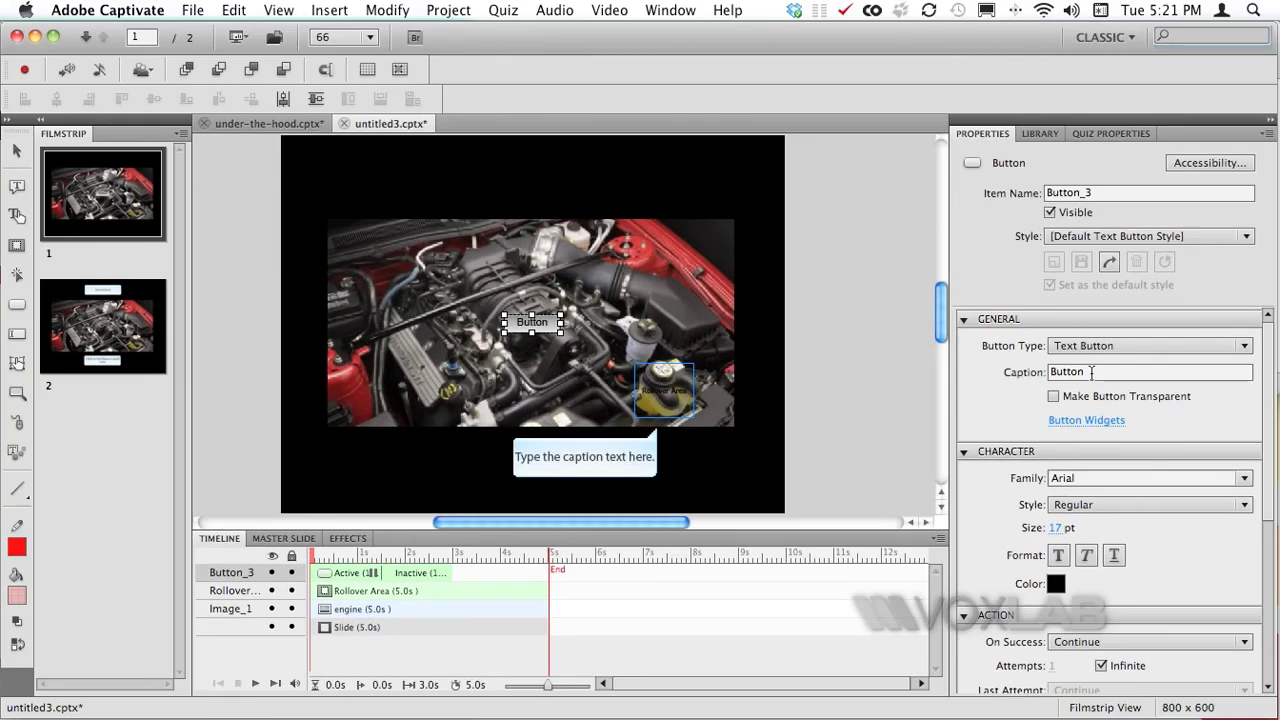
click(1085, 347)
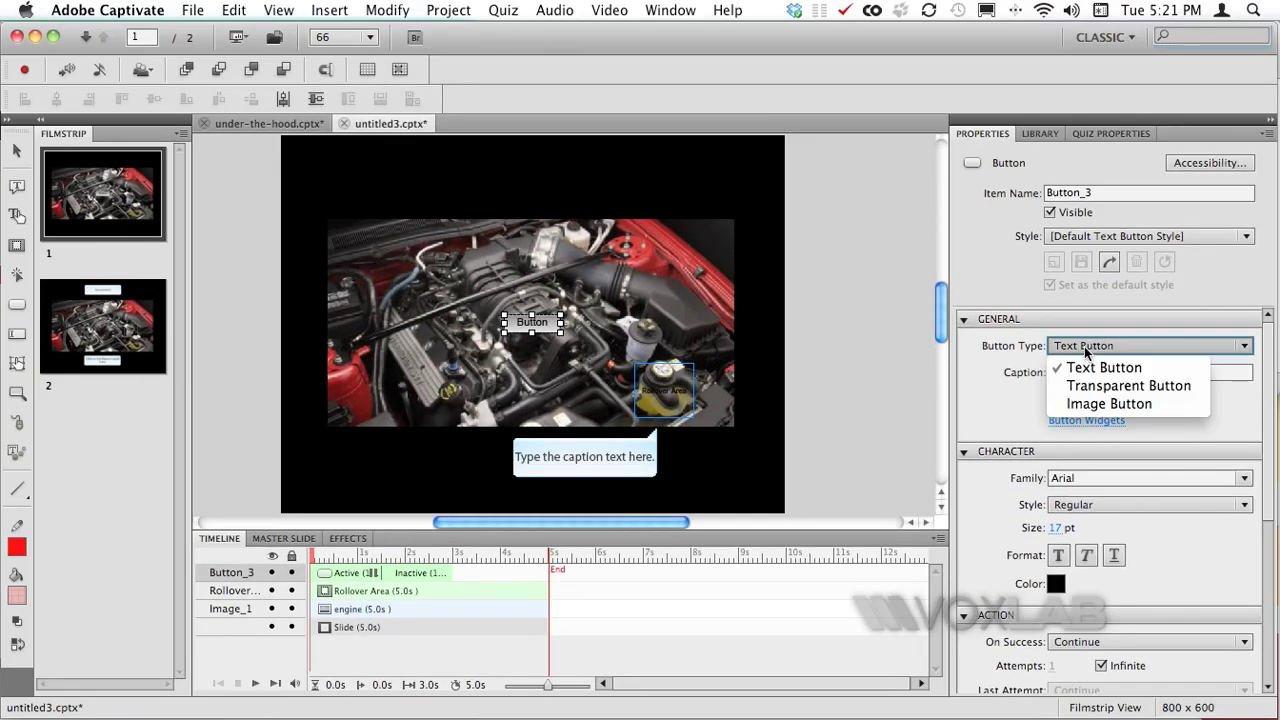
click(1148, 404)
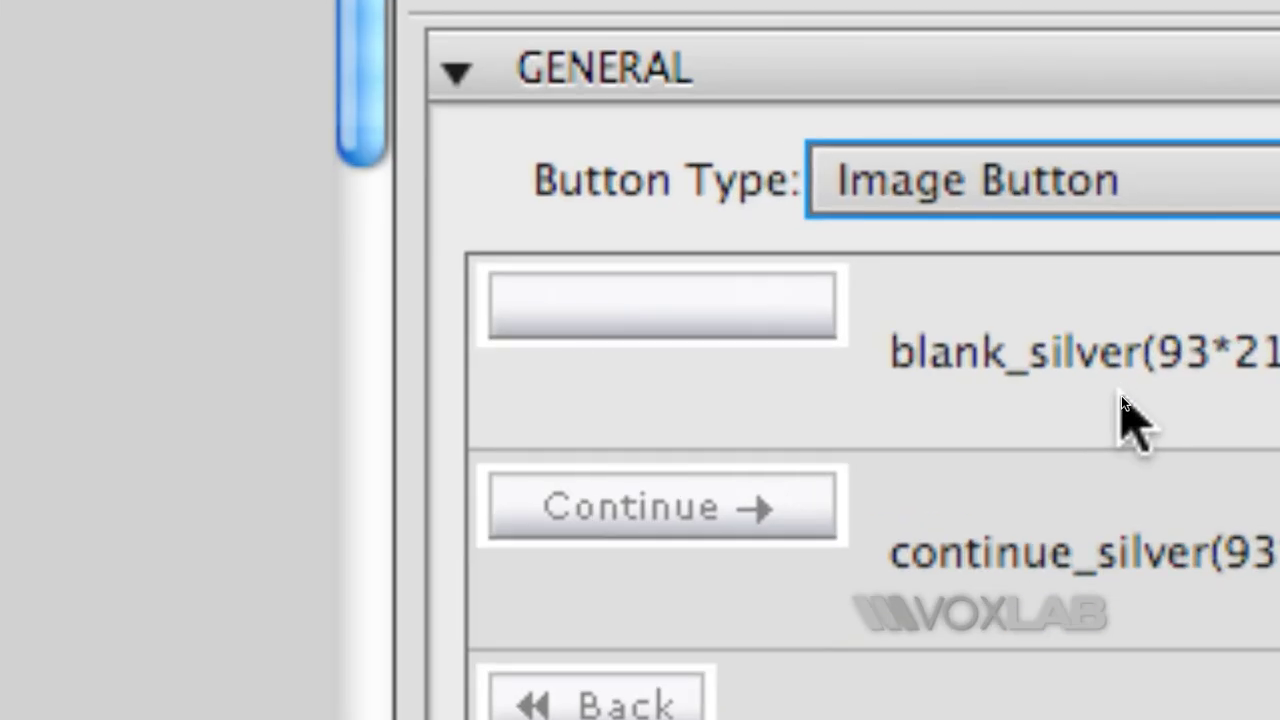
click(1125, 403)
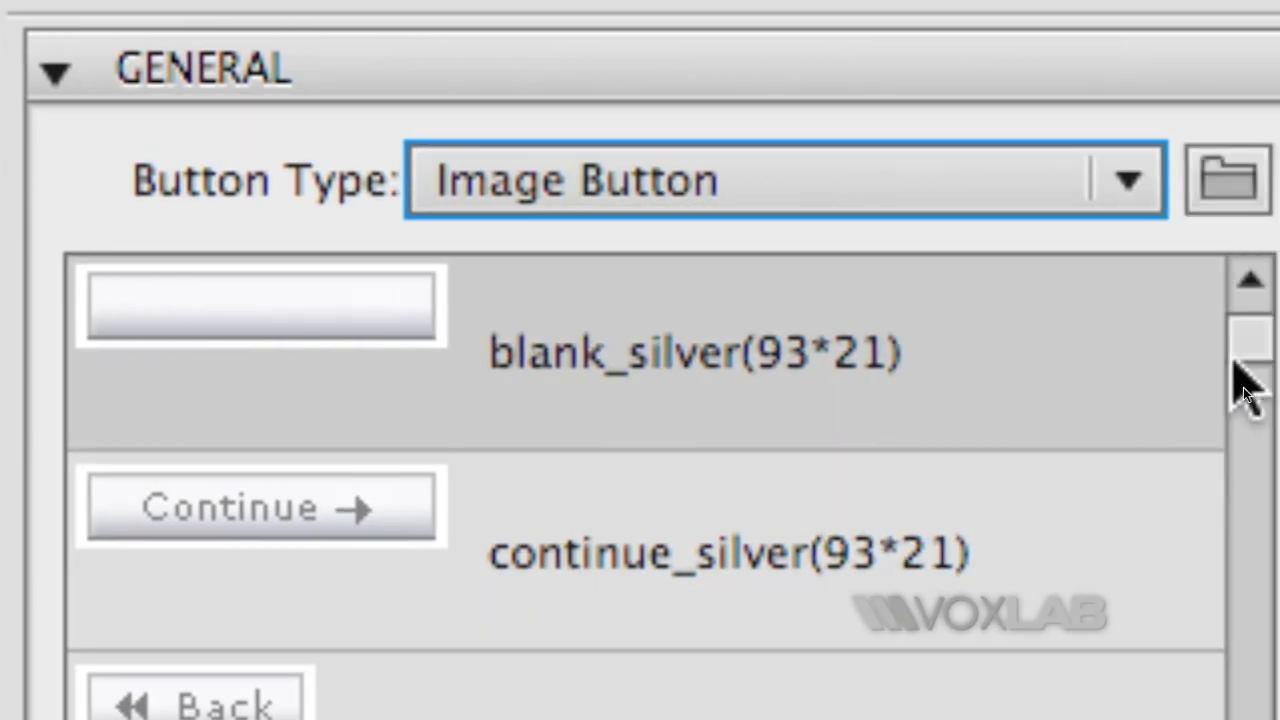
drag(1240, 365, 1240, 452)
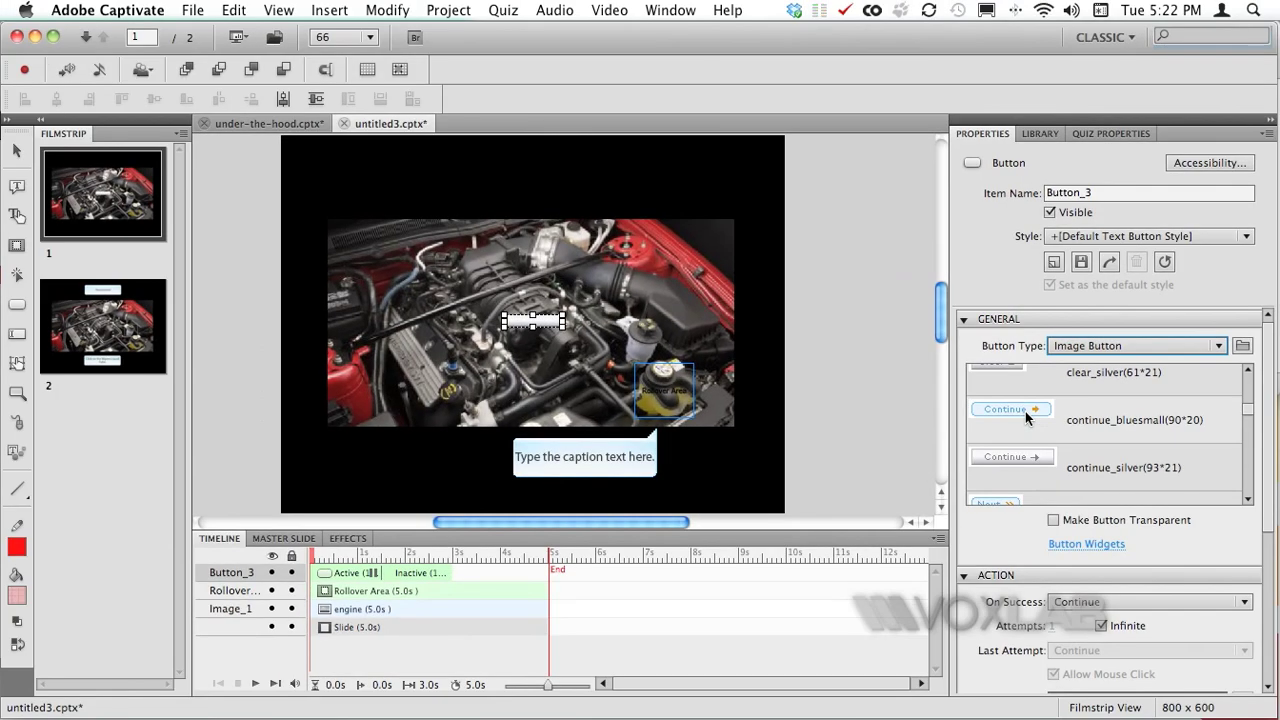
click(1027, 416)
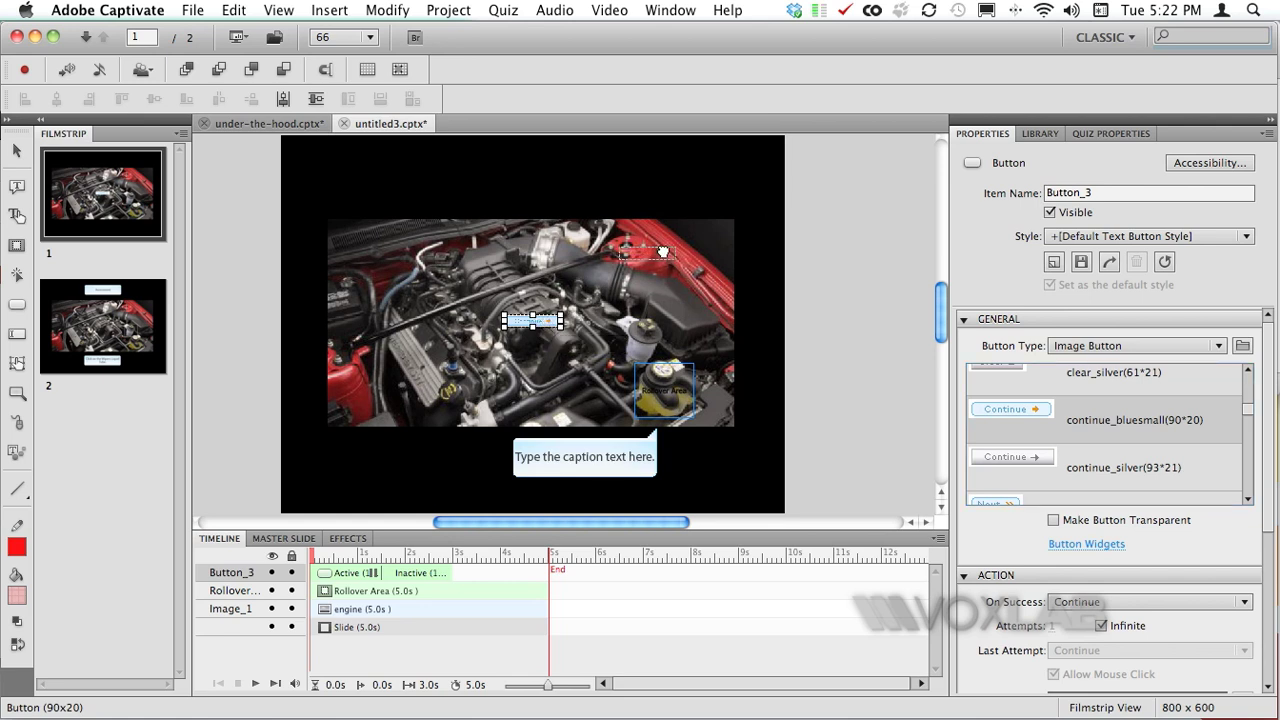
drag(666, 249, 757, 490)
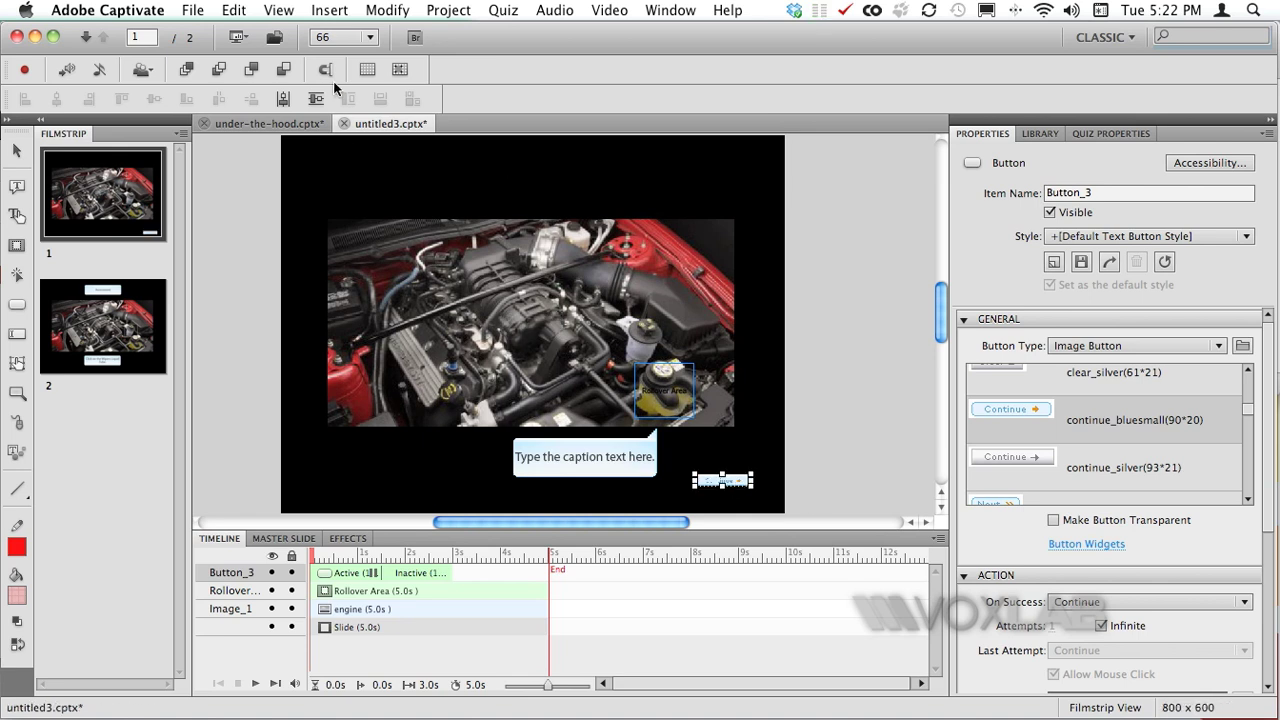
- Preview from slide 1, test the rollover caption and the Continue button, and close the preview
click(238, 37)
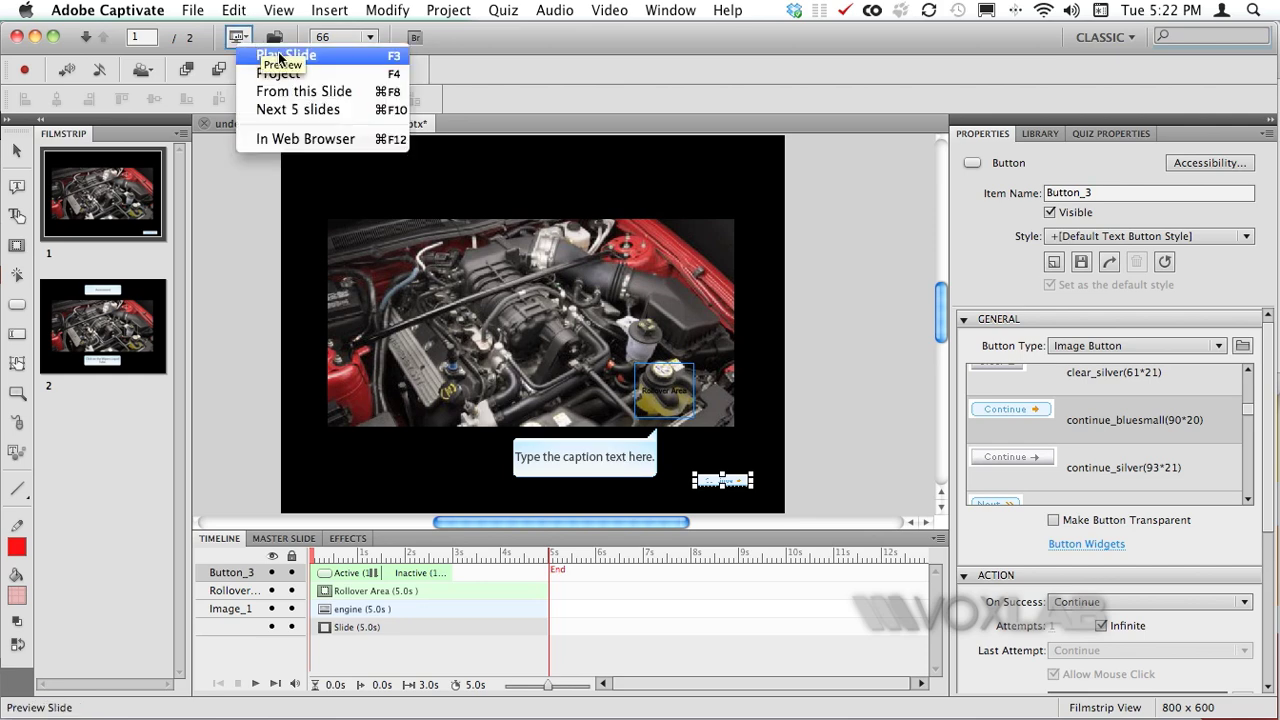
click(304, 92)
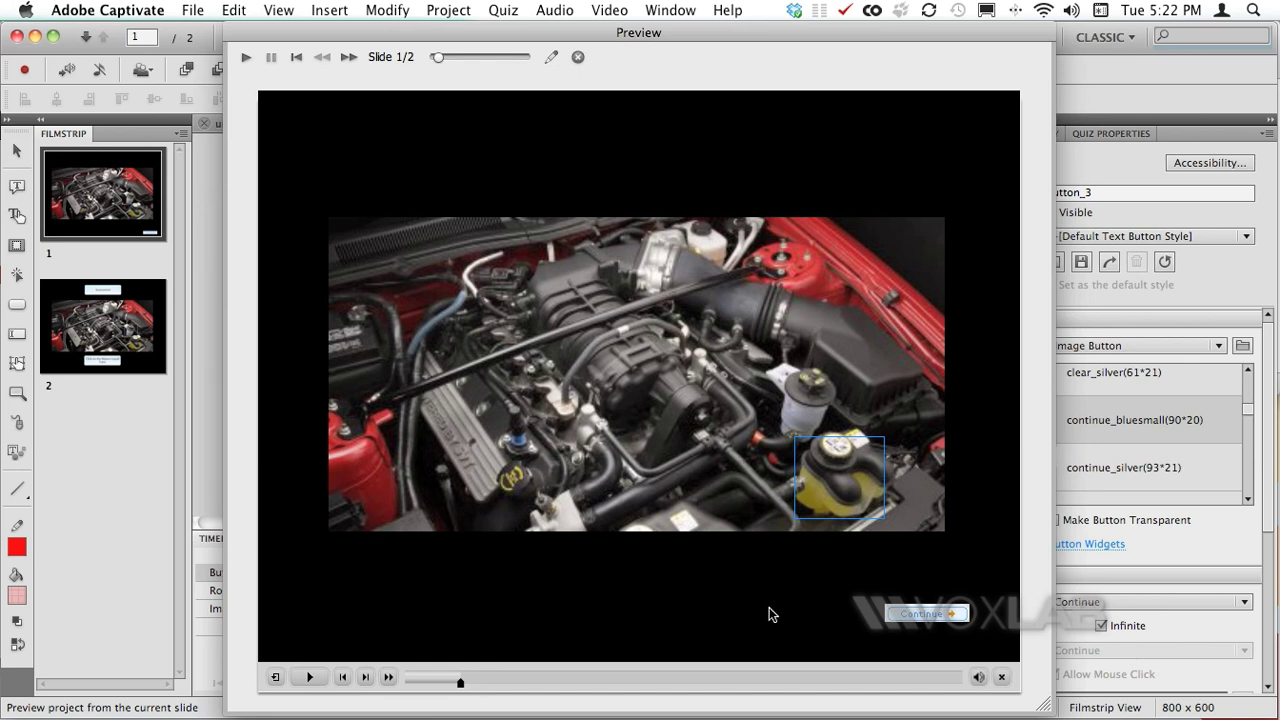
click(799, 558)
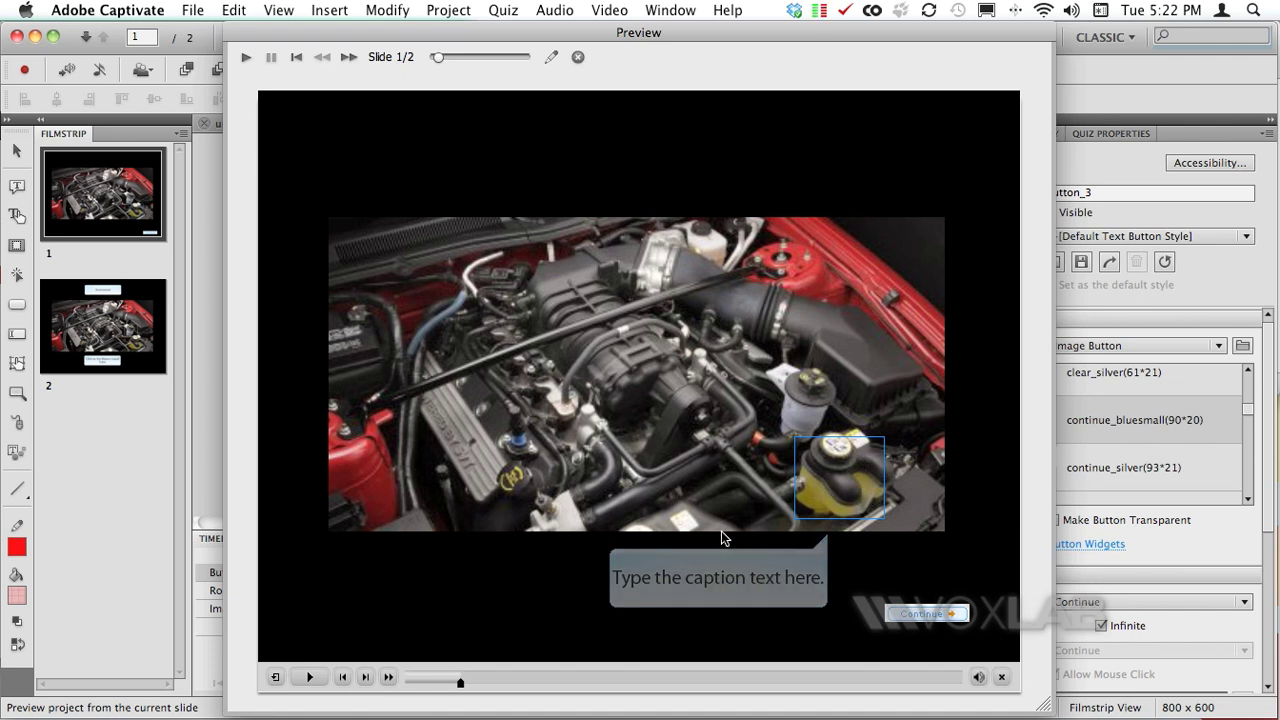
mouse_move(873, 487)
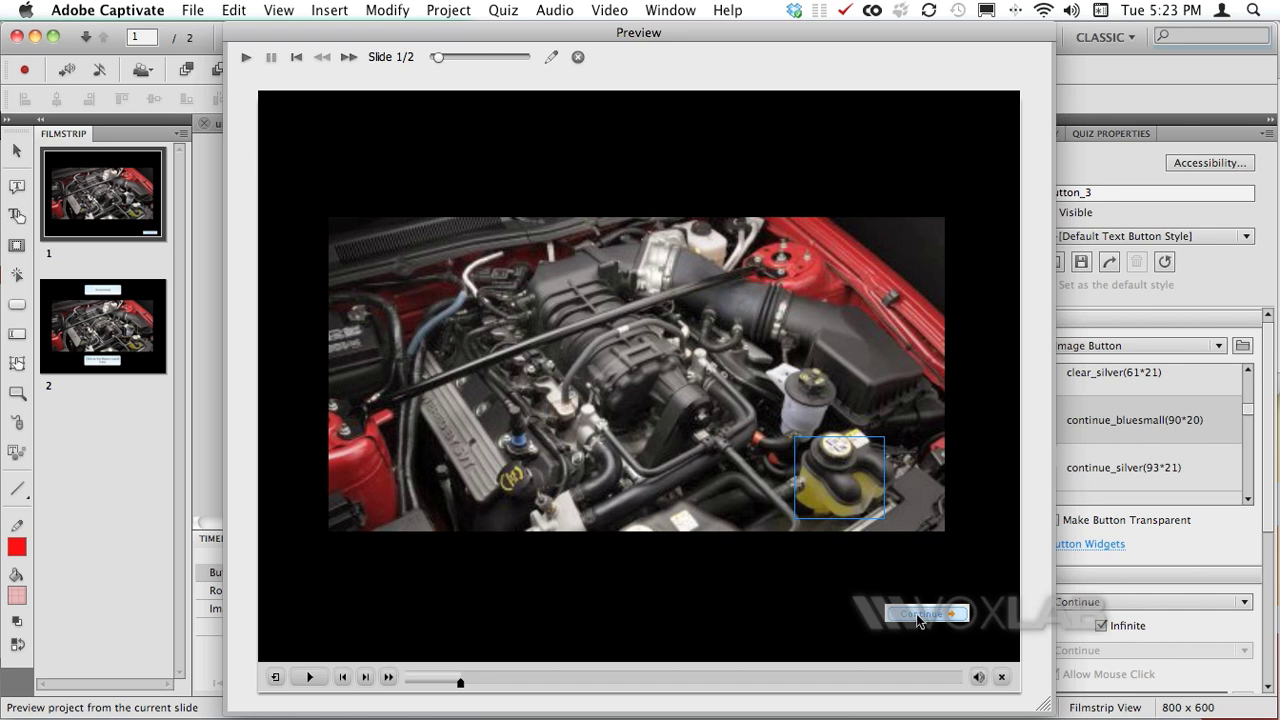
click(918, 616)
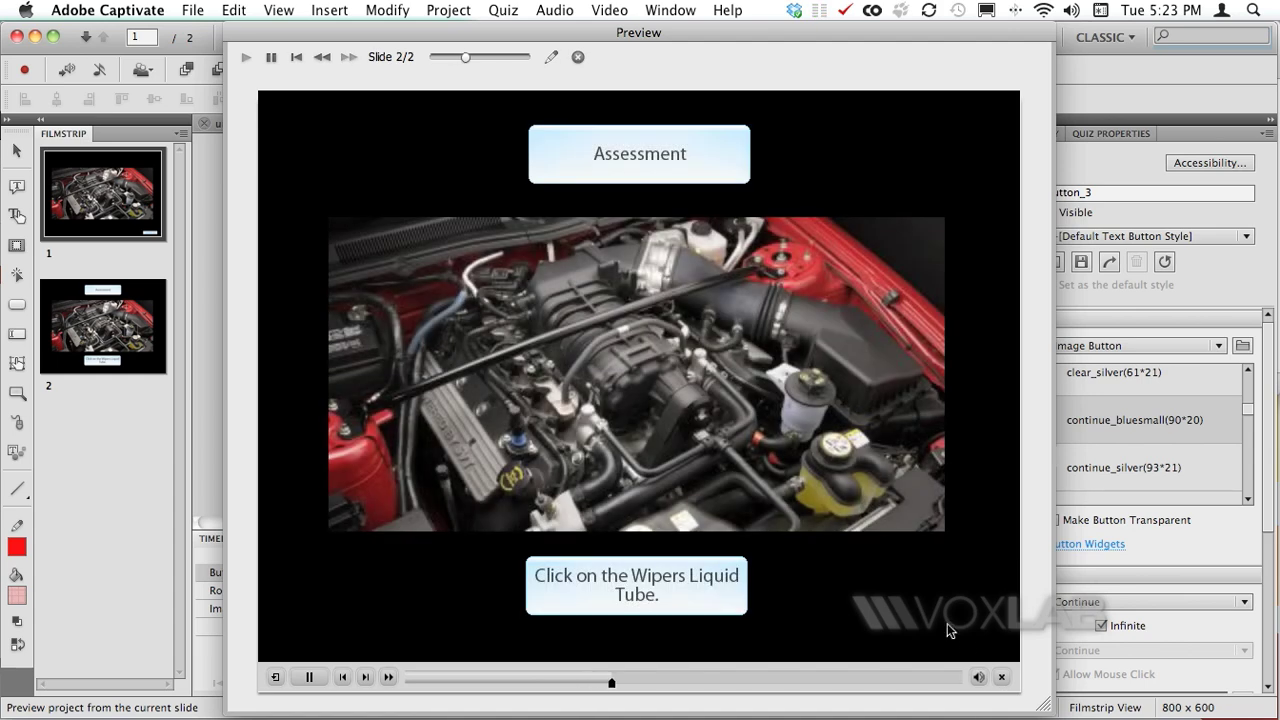
click(1001, 677)
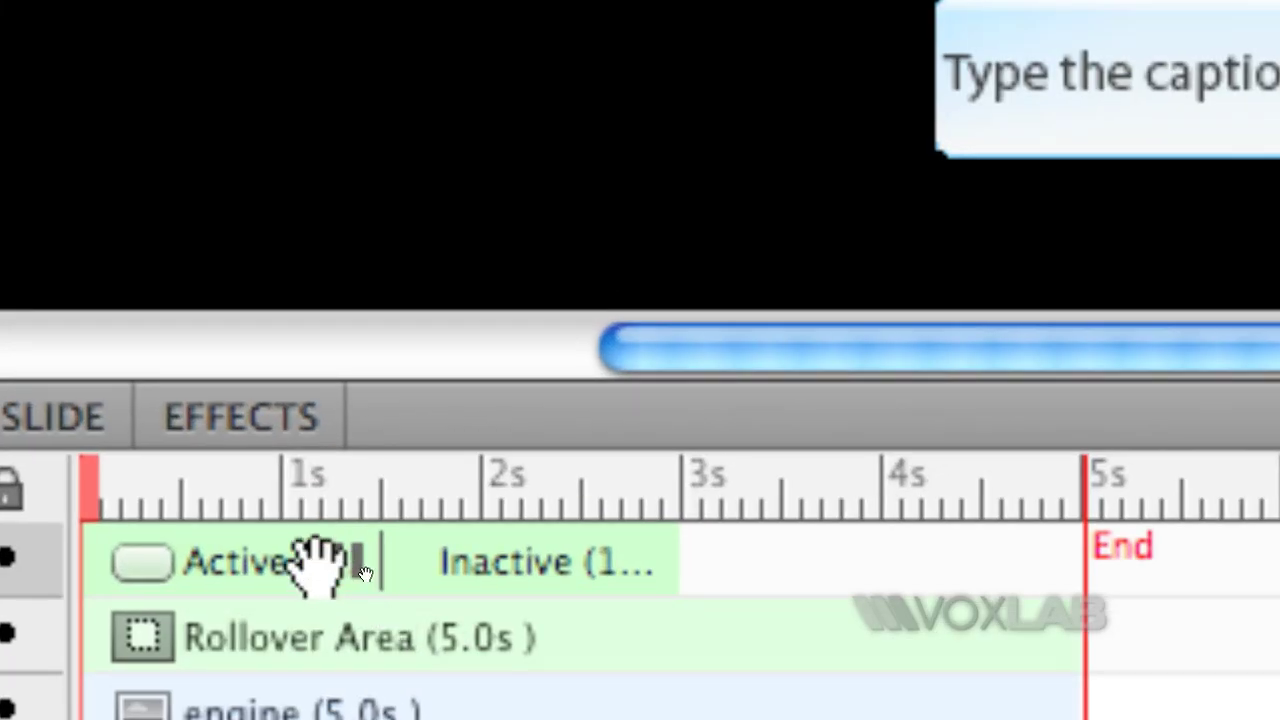
- Shift the Continue button's timeline bar so that it starts at 1 second
click(318, 565)
drag(340, 565, 560, 568)
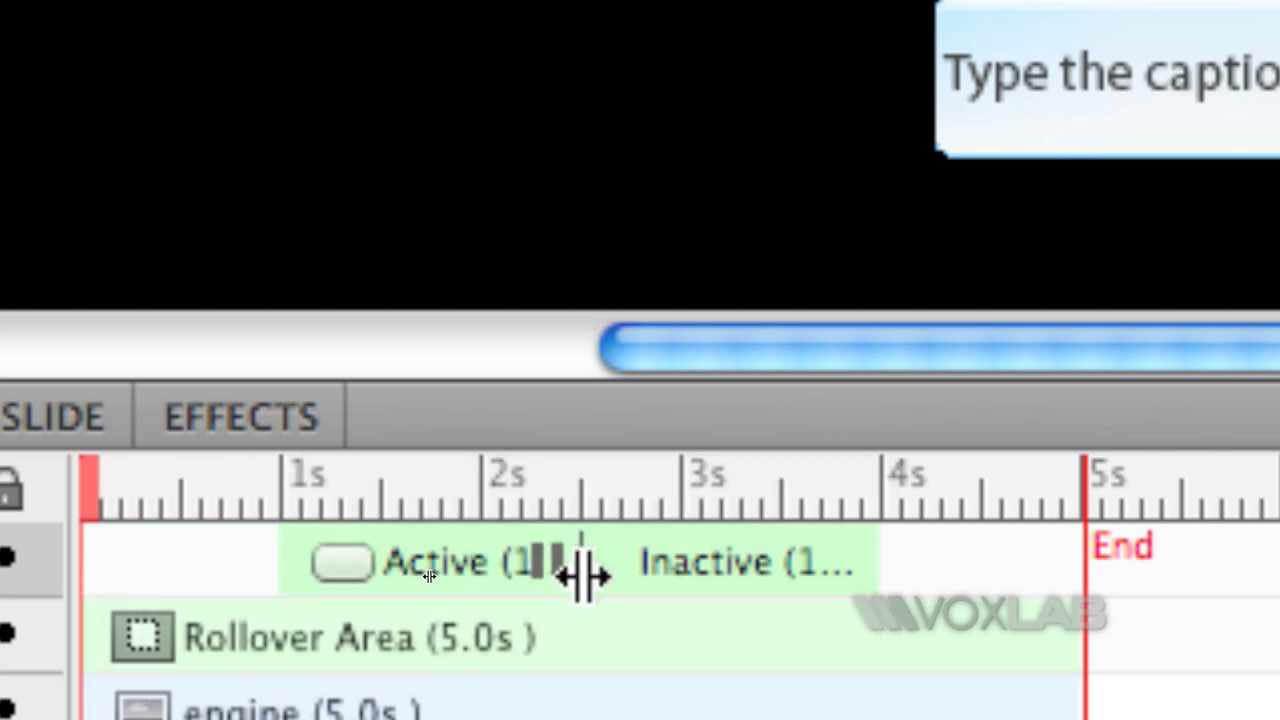